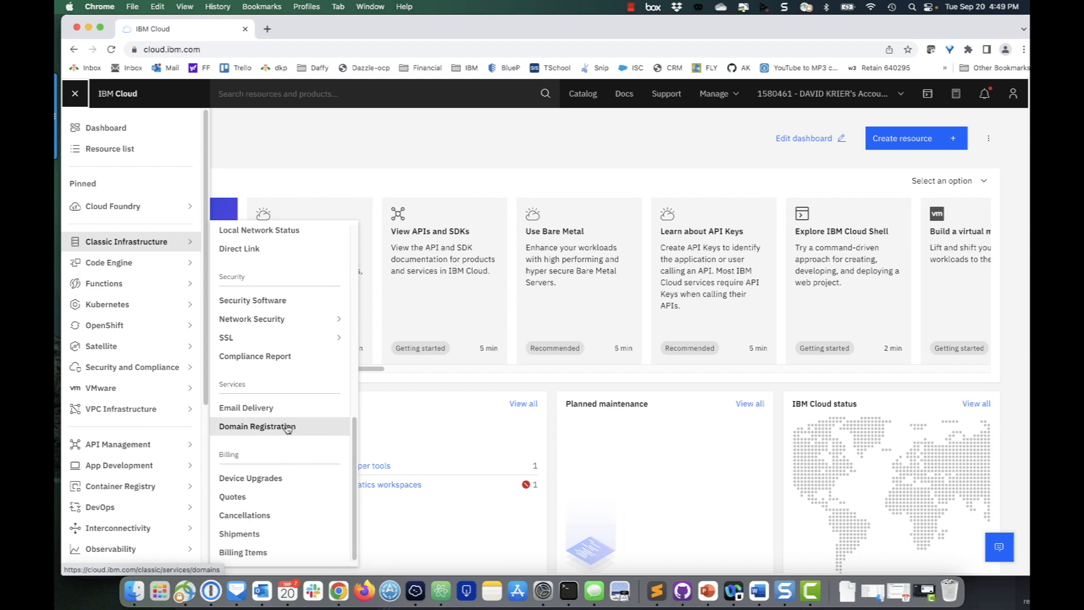
Open Domain Registration and start registering anydomainyouwant as a .com domain for 1 Year
click(315, 429)
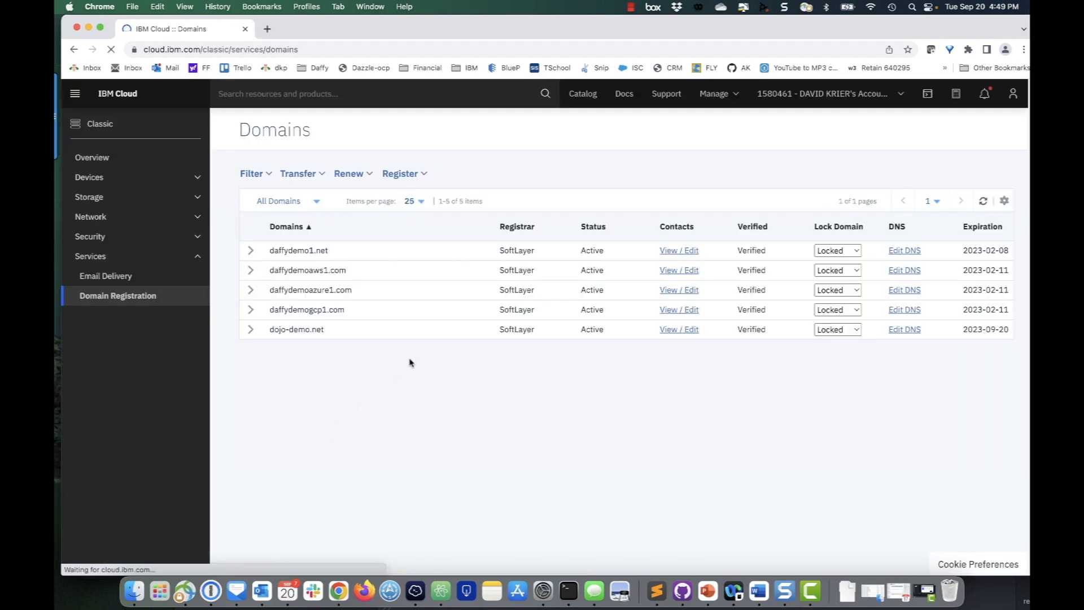
click(421, 175)
click(286, 225)
text(anydomainyouwant)
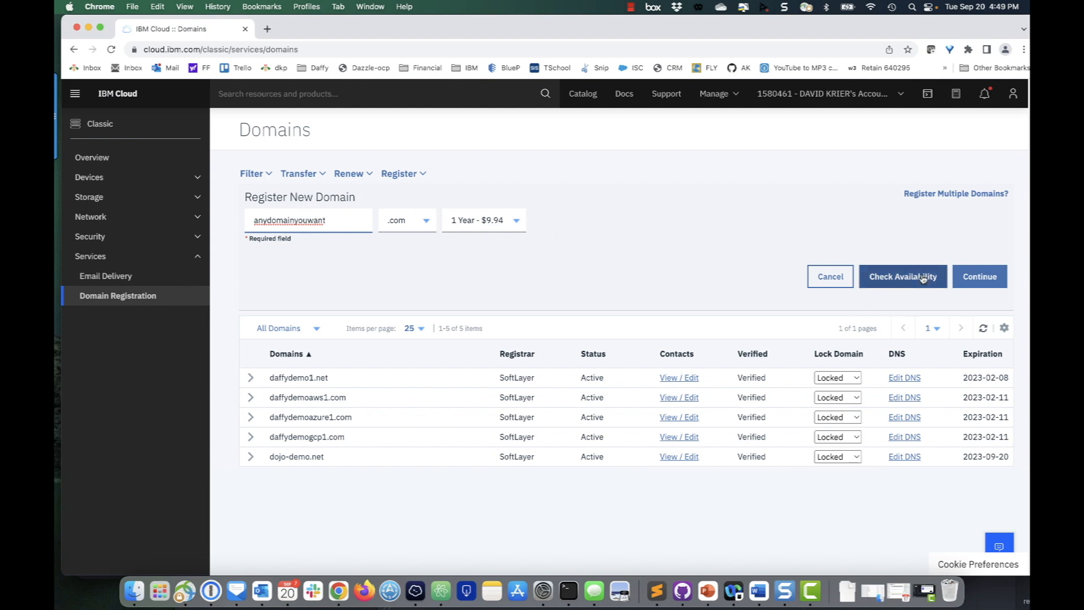
click(991, 277)
Expand daffydemo1.net and set its domain lock to Unlocked
click(251, 250)
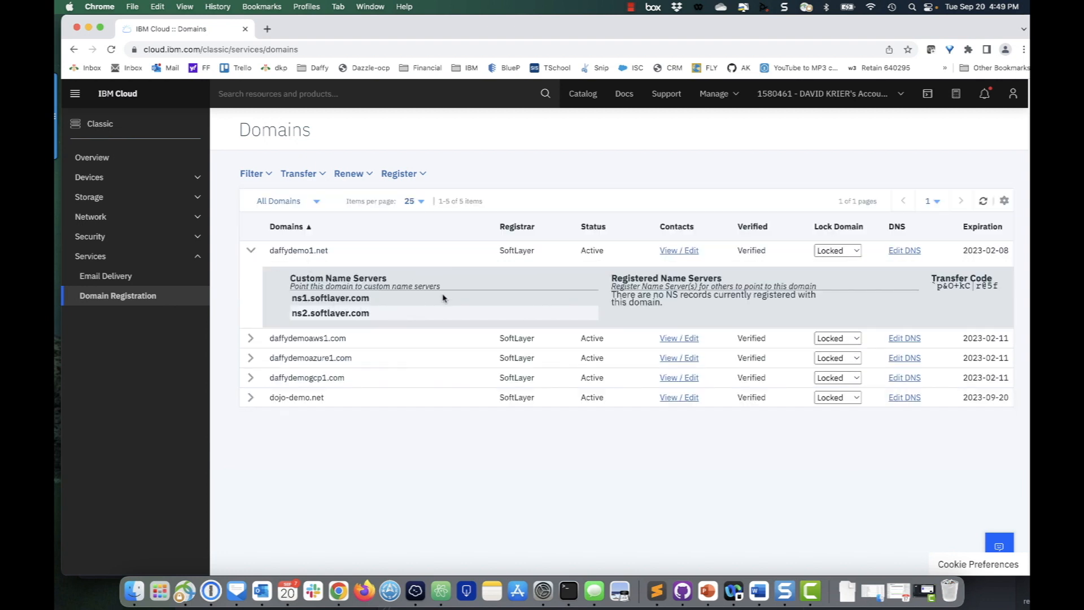
click(851, 254)
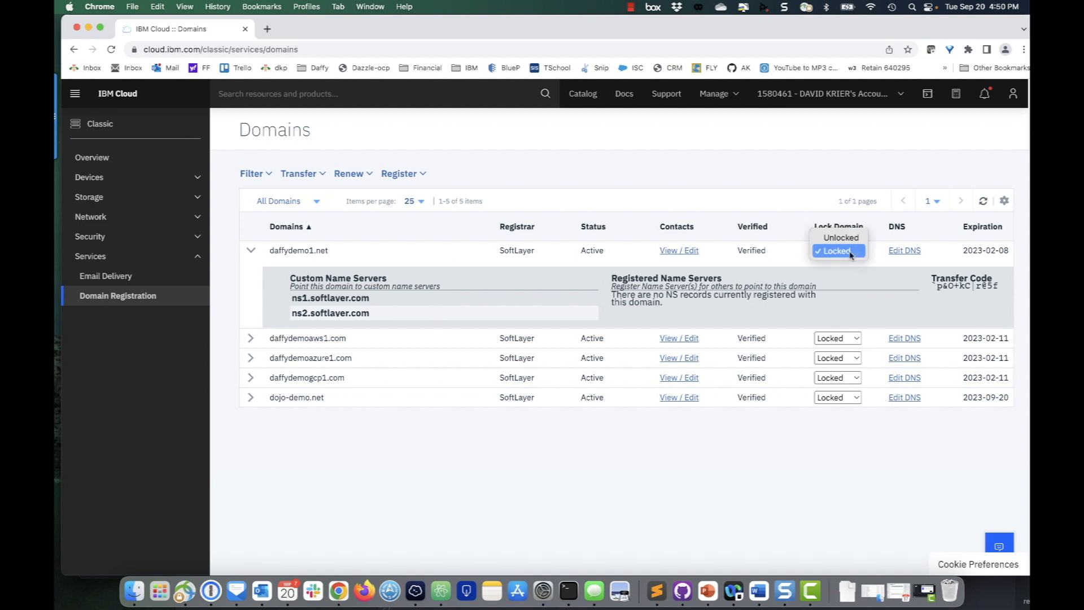
click(851, 238)
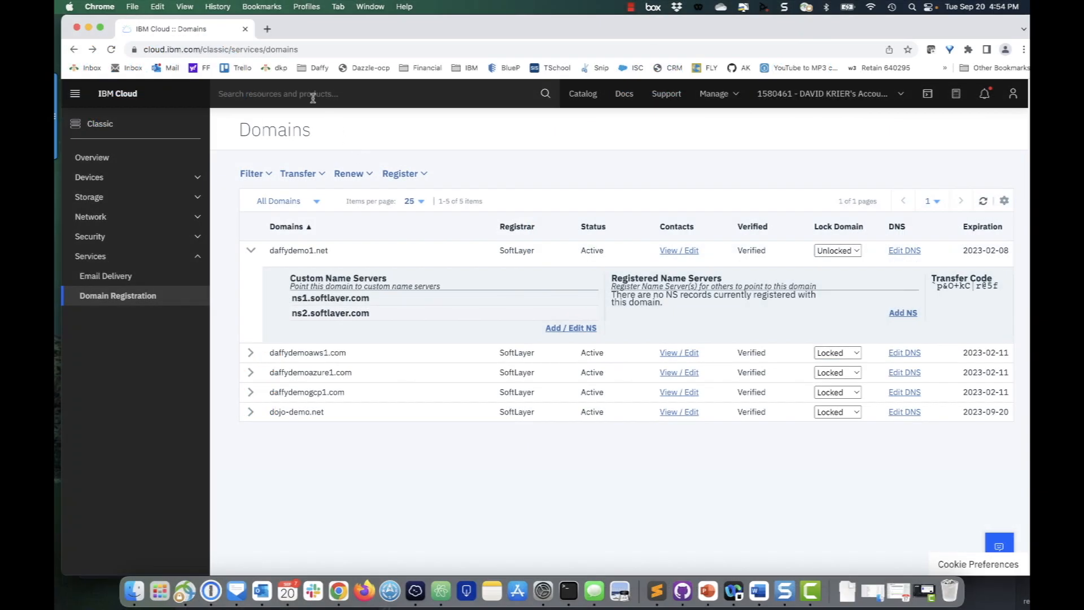
Search the catalog for Internet Services and open that offering
click(314, 97)
click(581, 96)
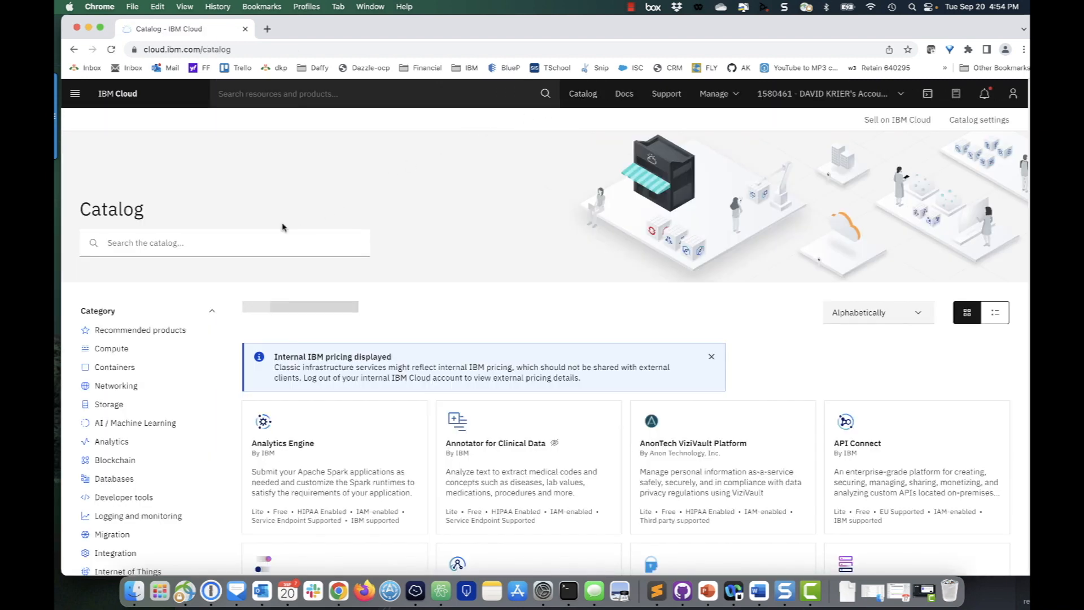
click(237, 238)
text(Internet Services)
click(241, 279)
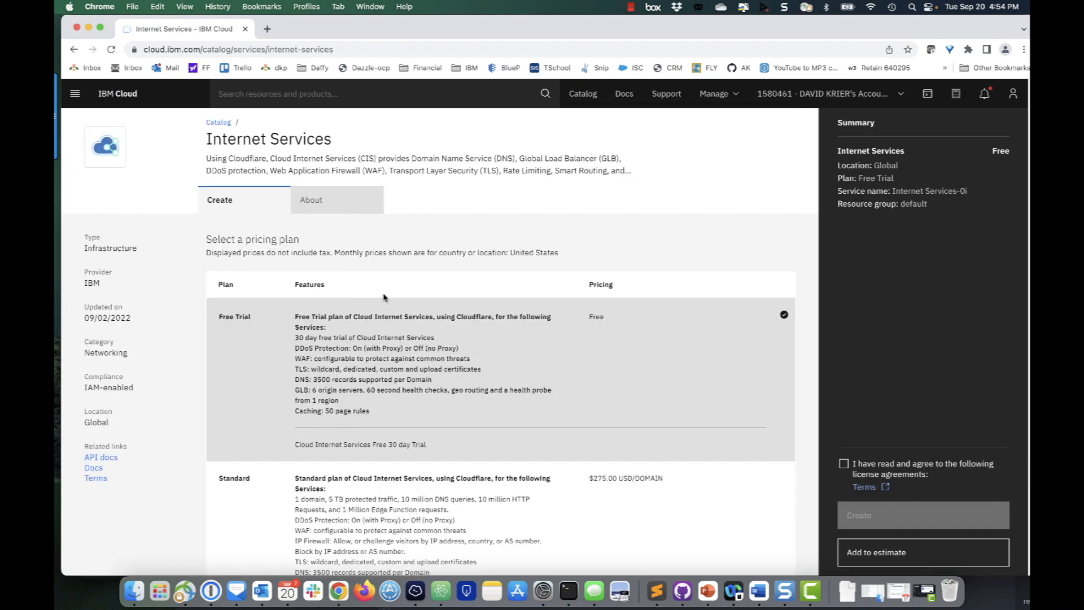
Select the Enterprise Usage pricing plan and accept the license agreement
scroll(381, 305, down, 5)
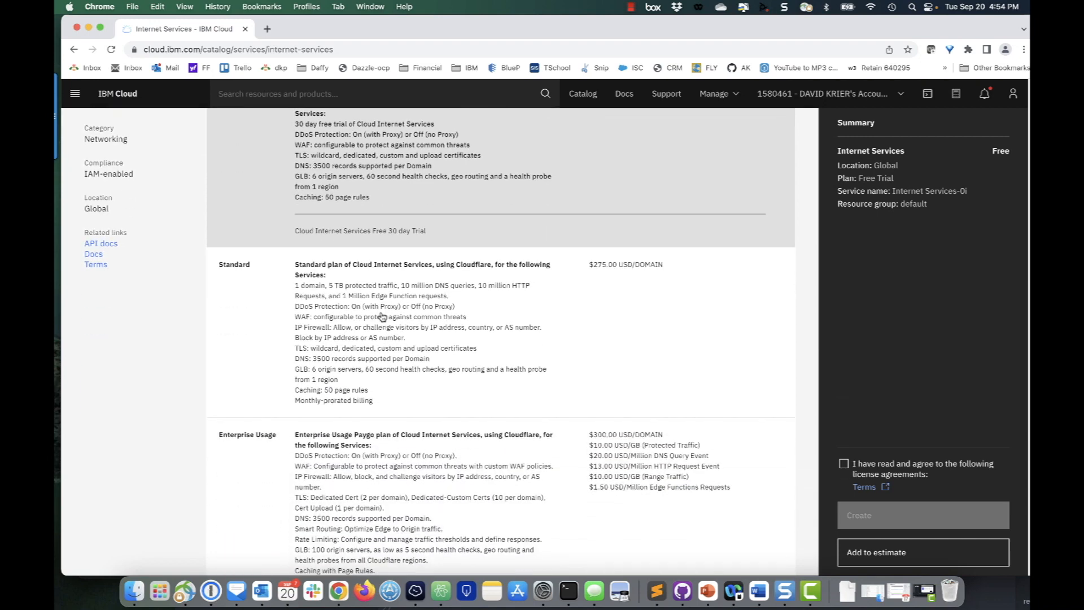
scroll(372, 311, down, 4)
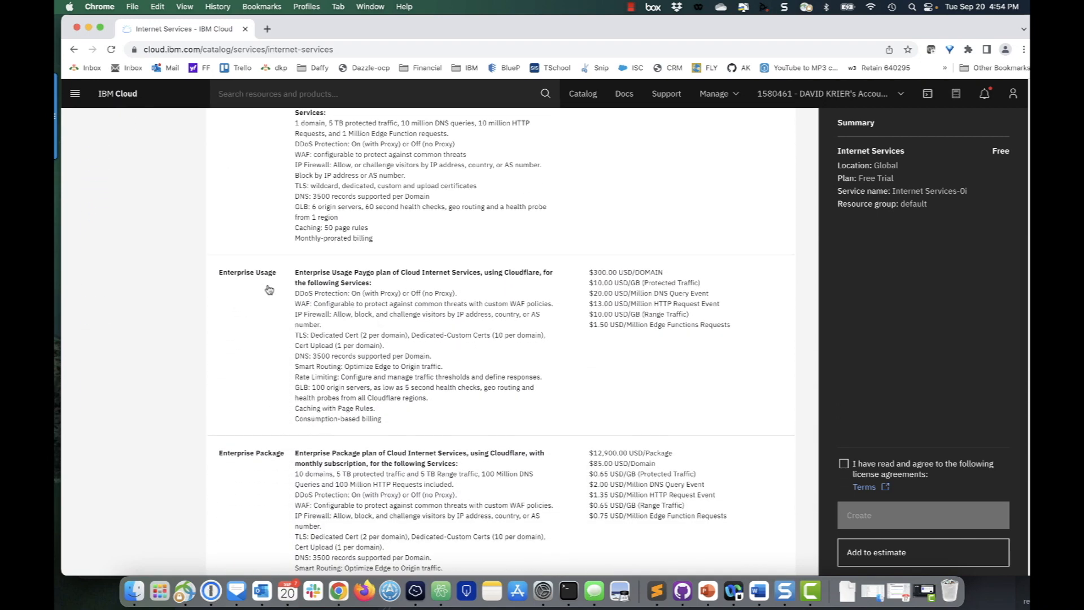
click(373, 308)
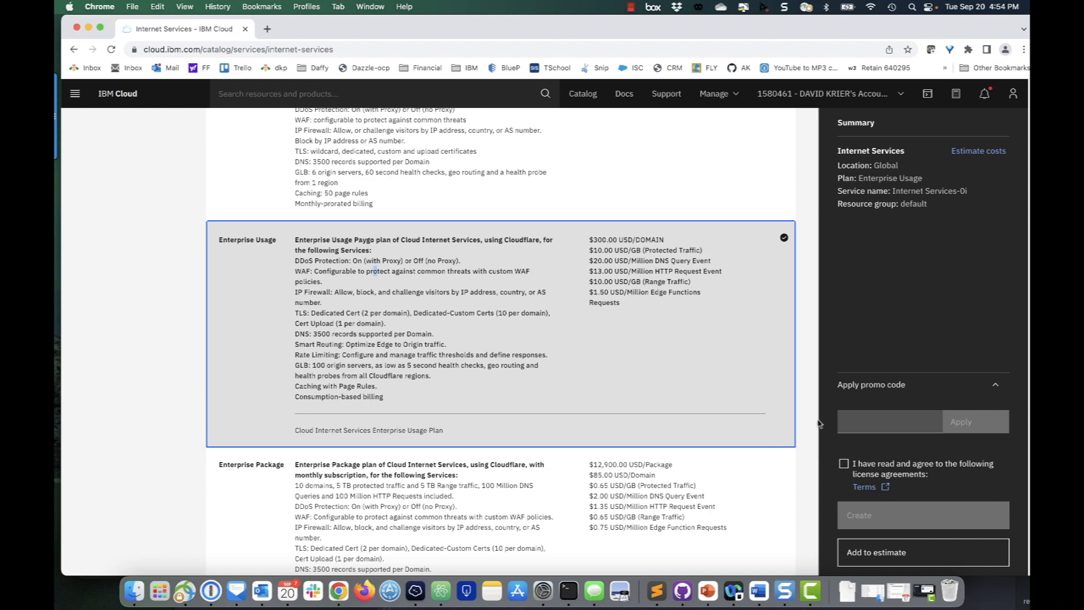
click(844, 463)
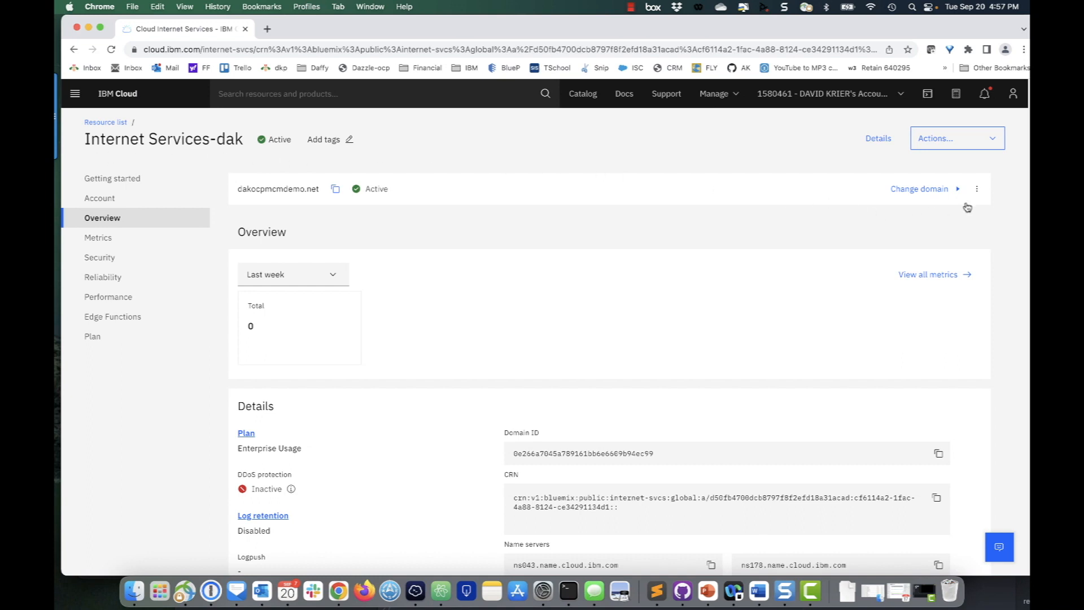
Add daffydemo1.net as a new domain to the Internet Services instance
click(977, 189)
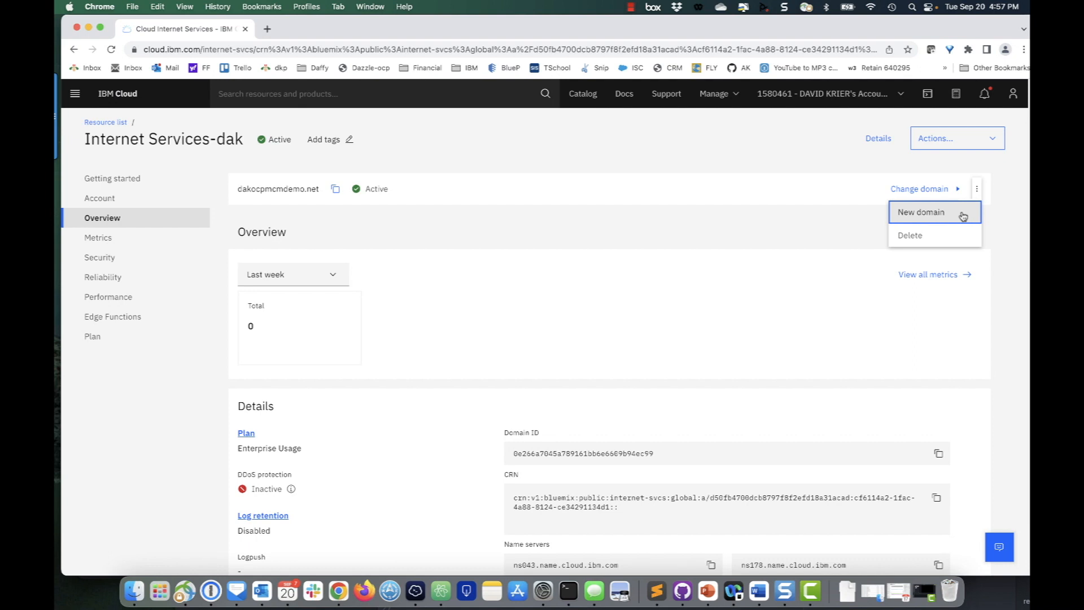
click(962, 214)
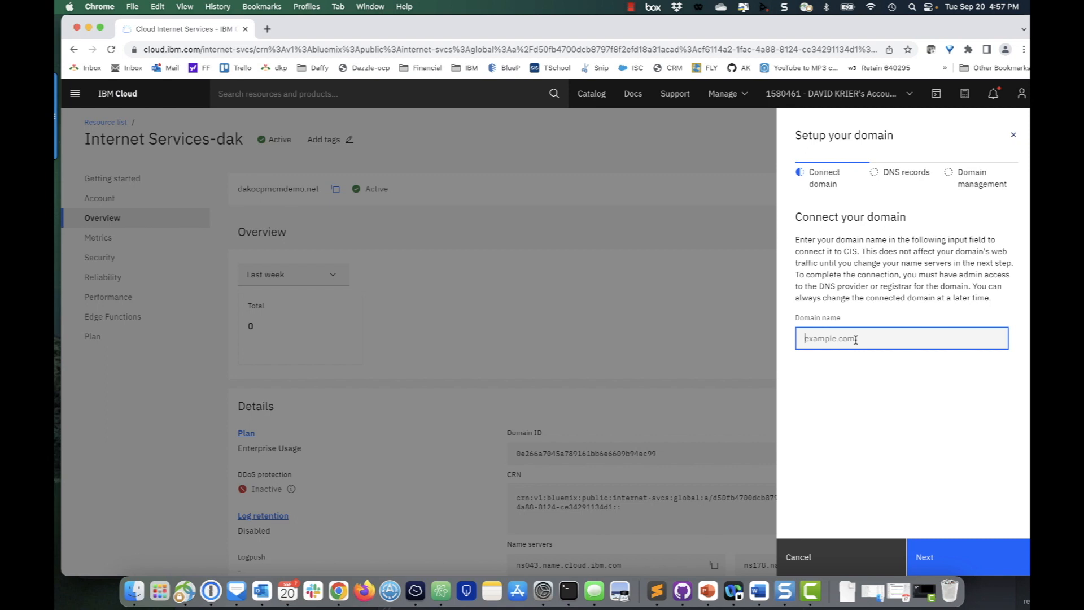
text(daffydemo1.net)
click(938, 555)
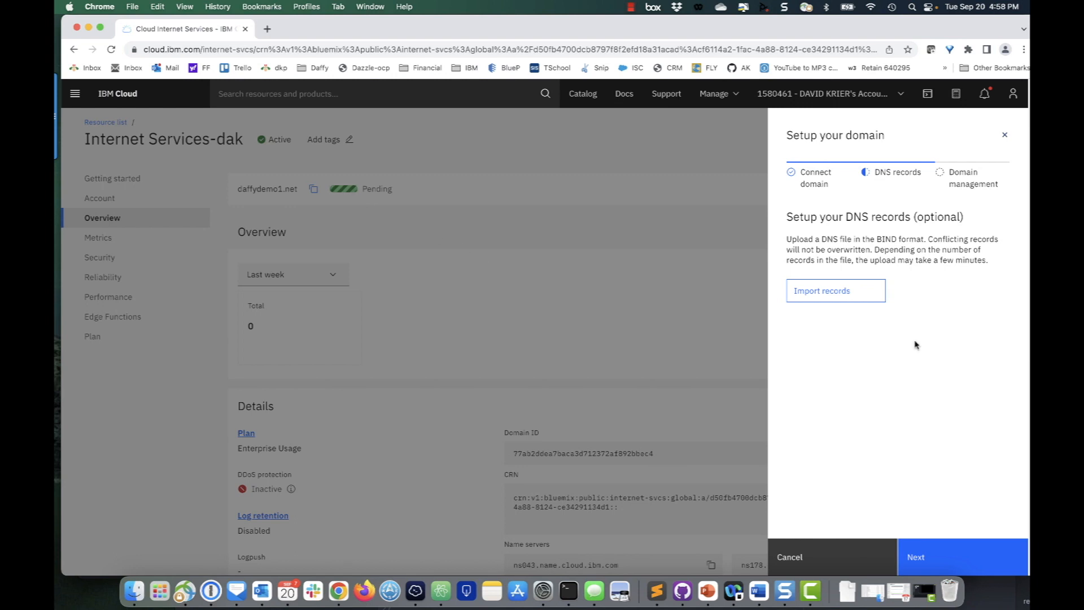
Skip the optional DNS records import and copy the ns178.name.cloud.ibm.com name server
click(948, 557)
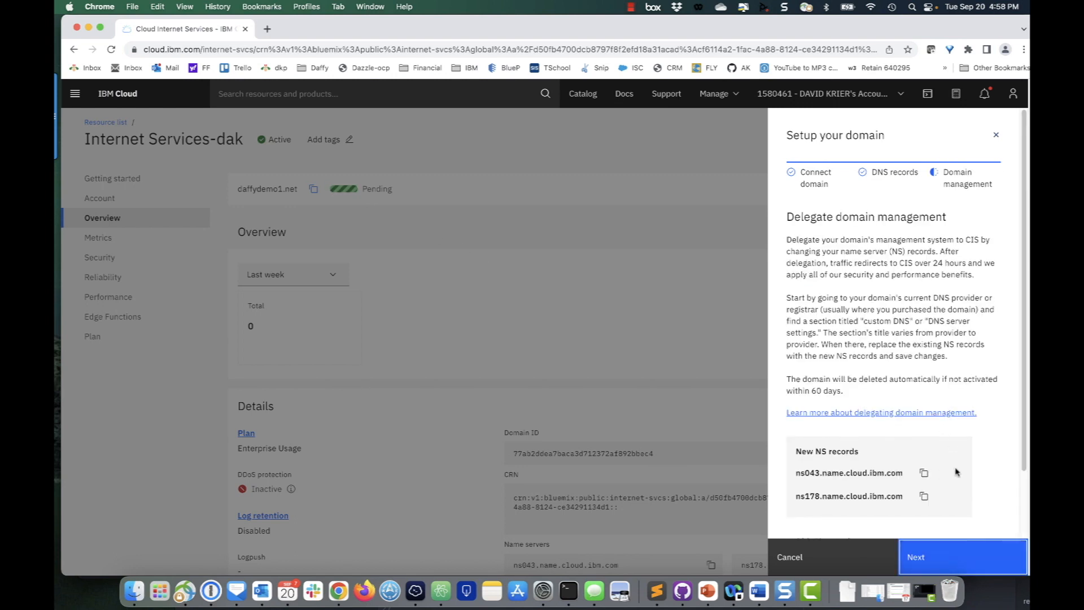
click(925, 496)
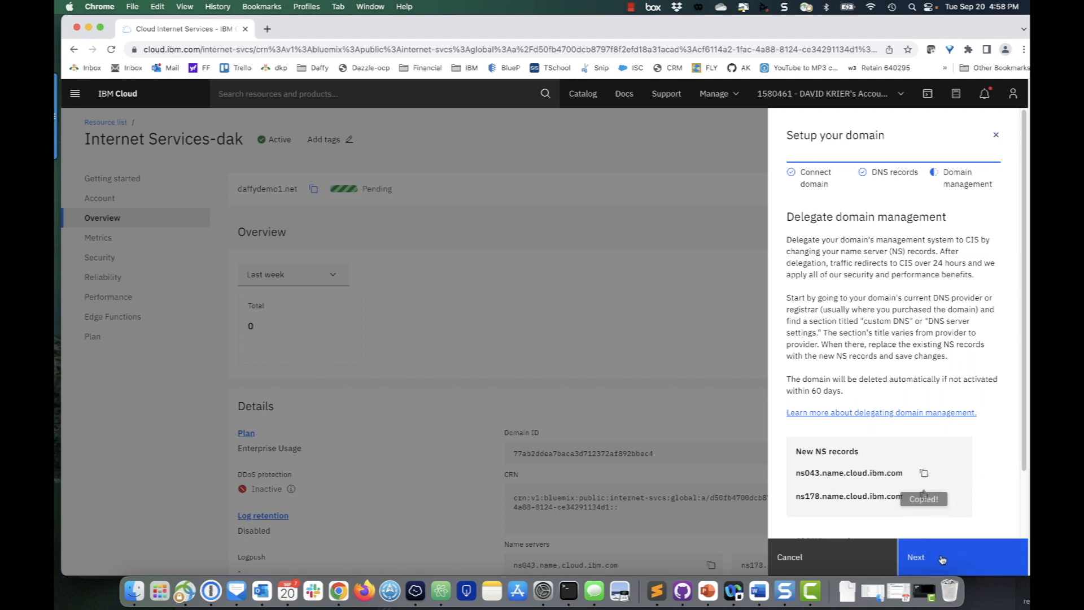
Return to Domain Registration and open the custom name servers editor for daffydemo1.net
click(439, 151)
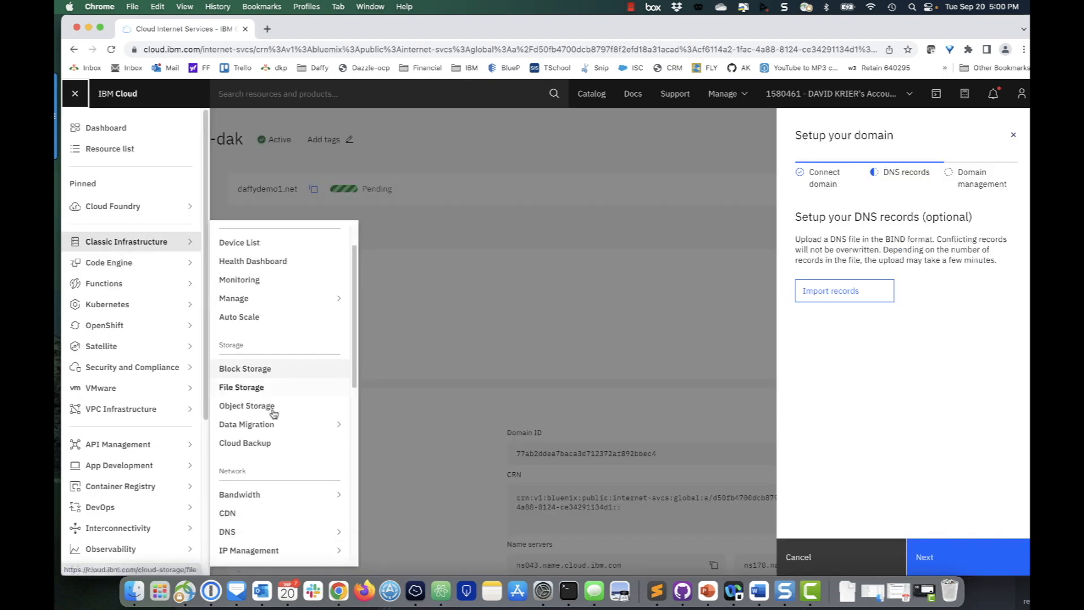
scroll(274, 414, down, 5)
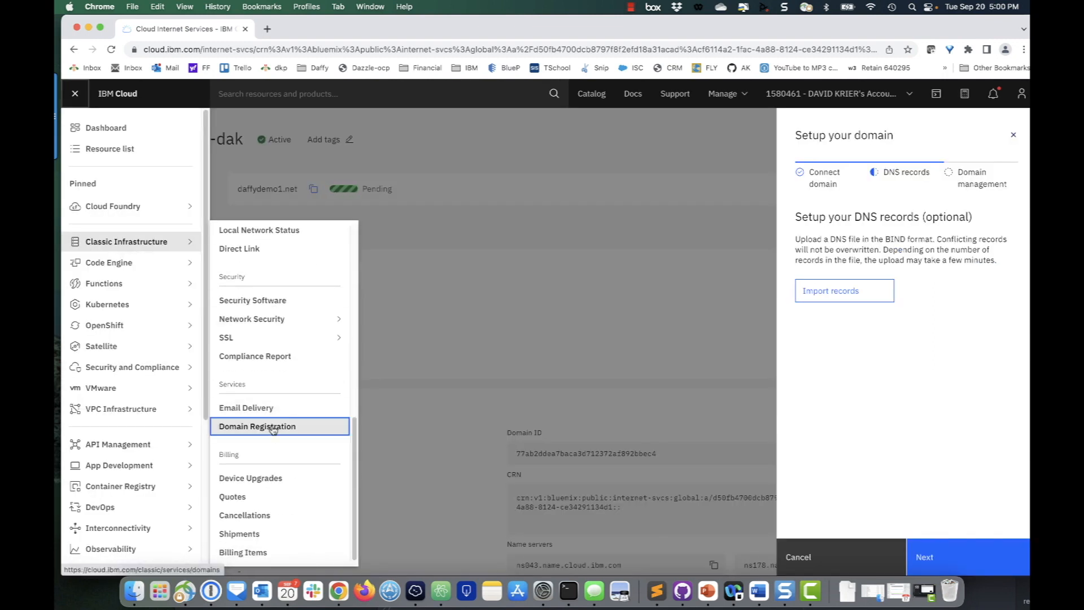
click(273, 428)
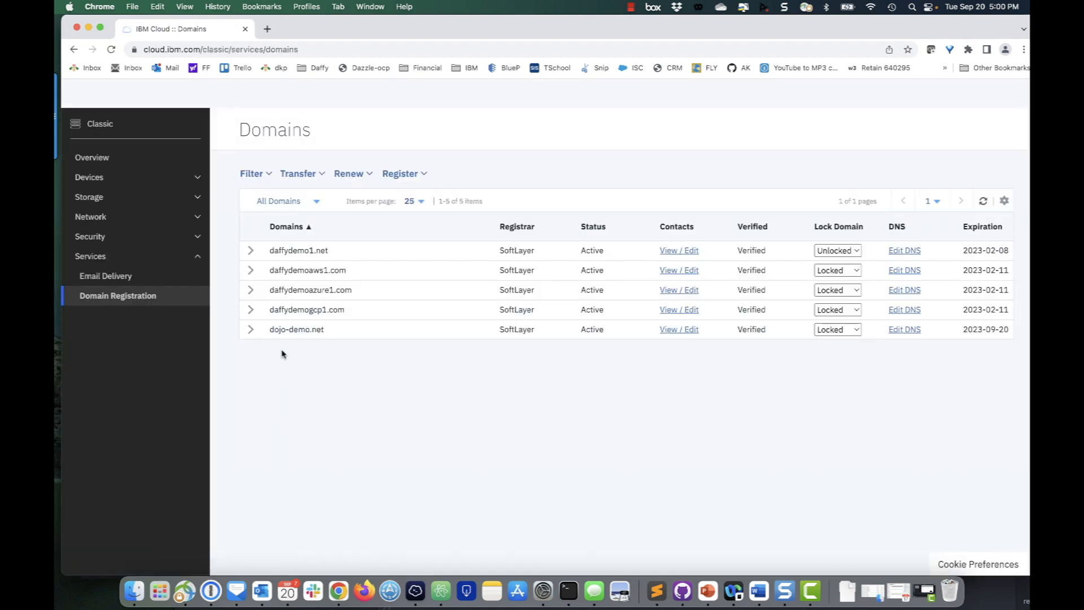
click(251, 252)
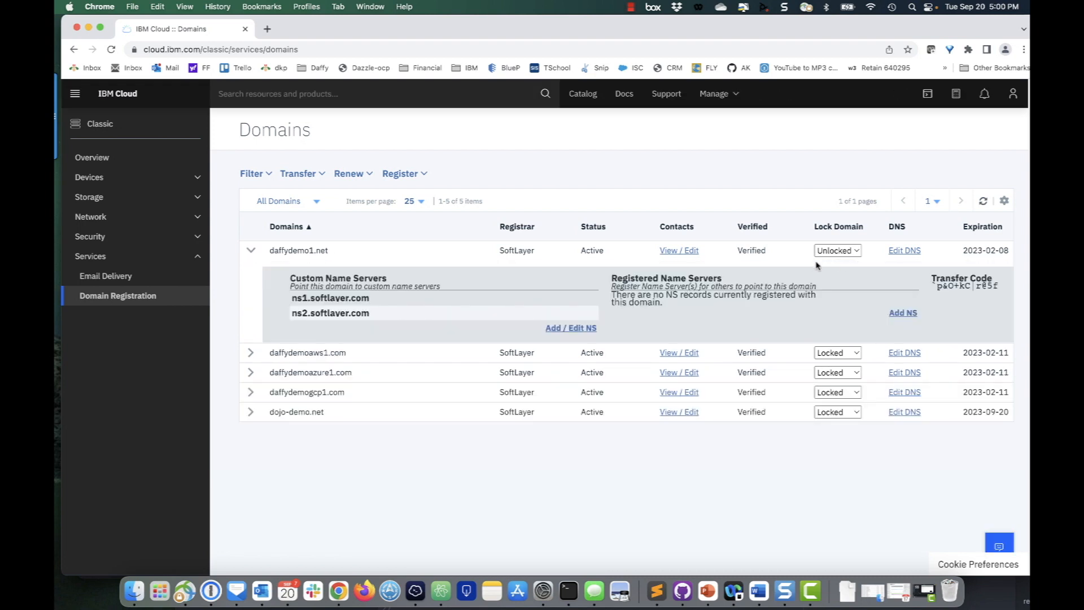
click(576, 329)
Replace the first custom name server with ns043.name.cloud.ibm.com
drag(452, 325, 373, 319)
key(BackSpace)
key(super+v)
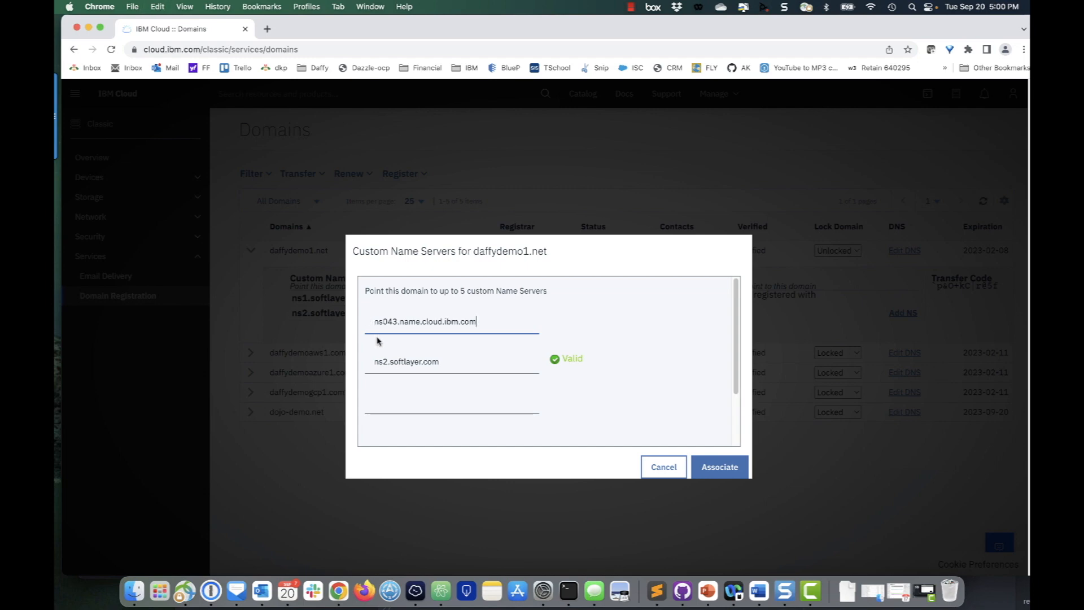
Set the second custom name server to ns178.name.cloud.ibm.com and associate the name servers
click(445, 361)
drag(444, 362, 368, 355)
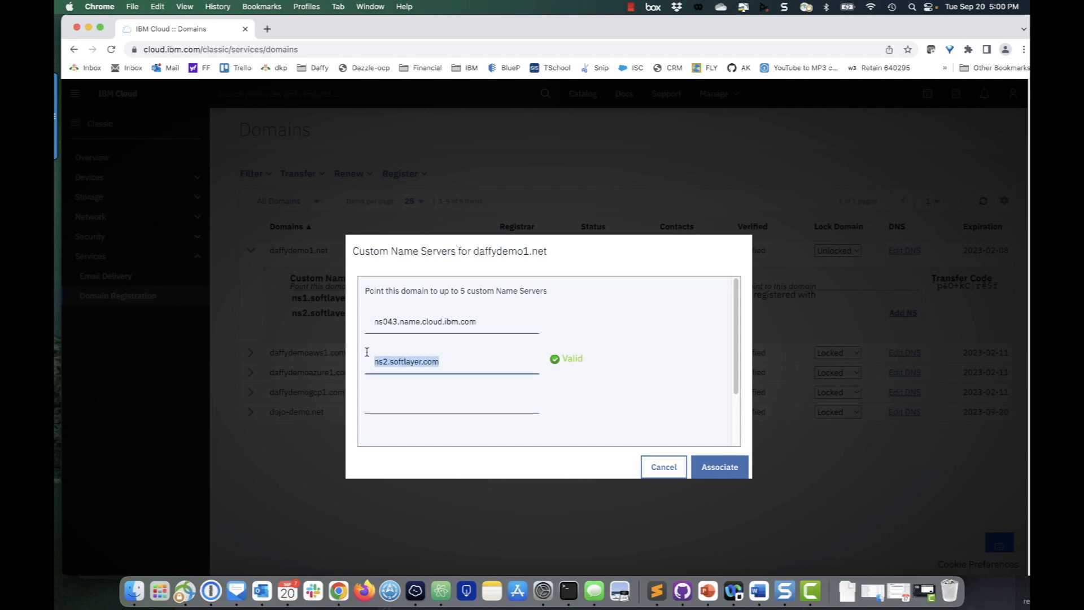
key(super+v)
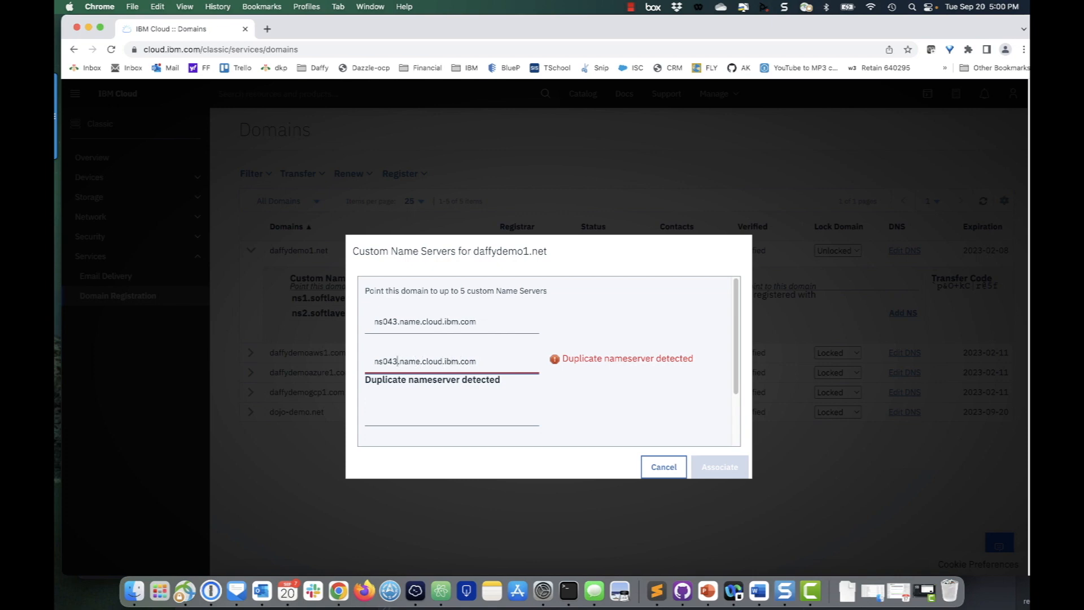
key(BackSpace)
key(BackSpace)
key(BackSpace)
text(178)
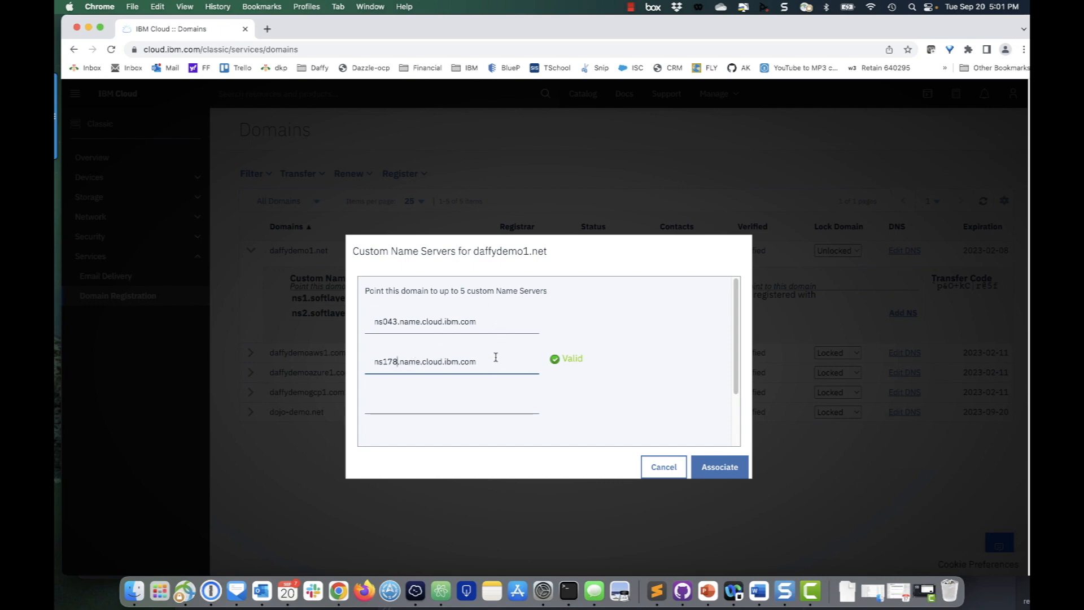
click(716, 466)
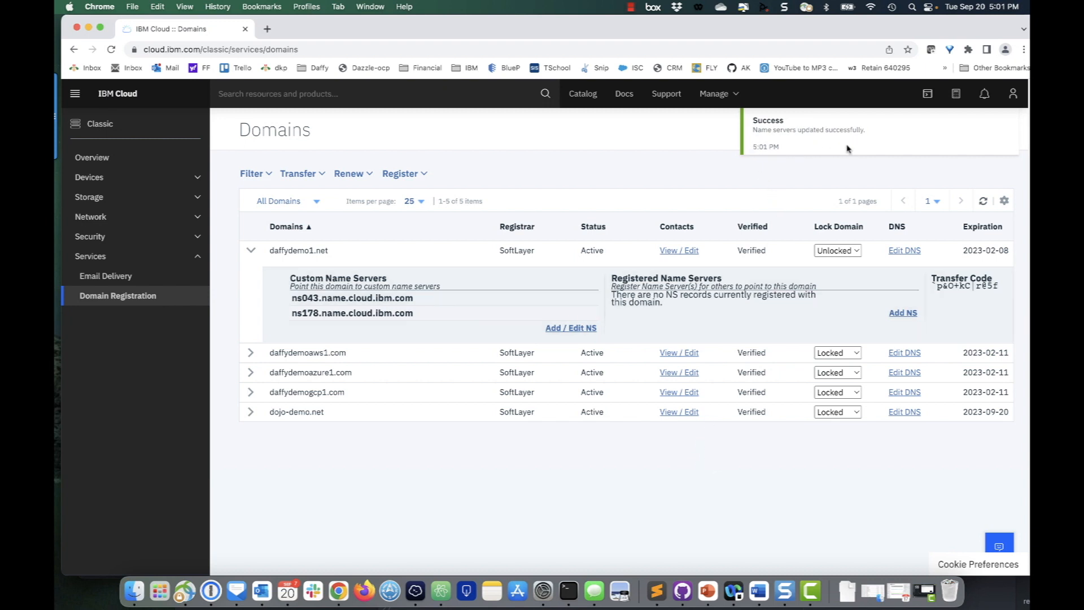
Set daffydemo1.net's domain lock back to Locked and collapse its row
click(845, 253)
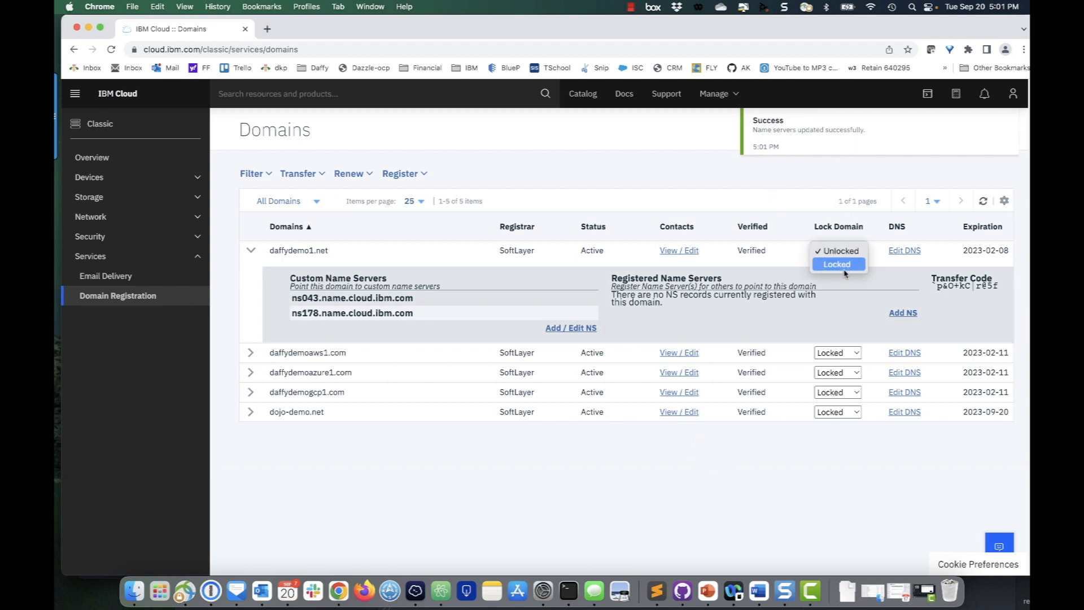
click(846, 264)
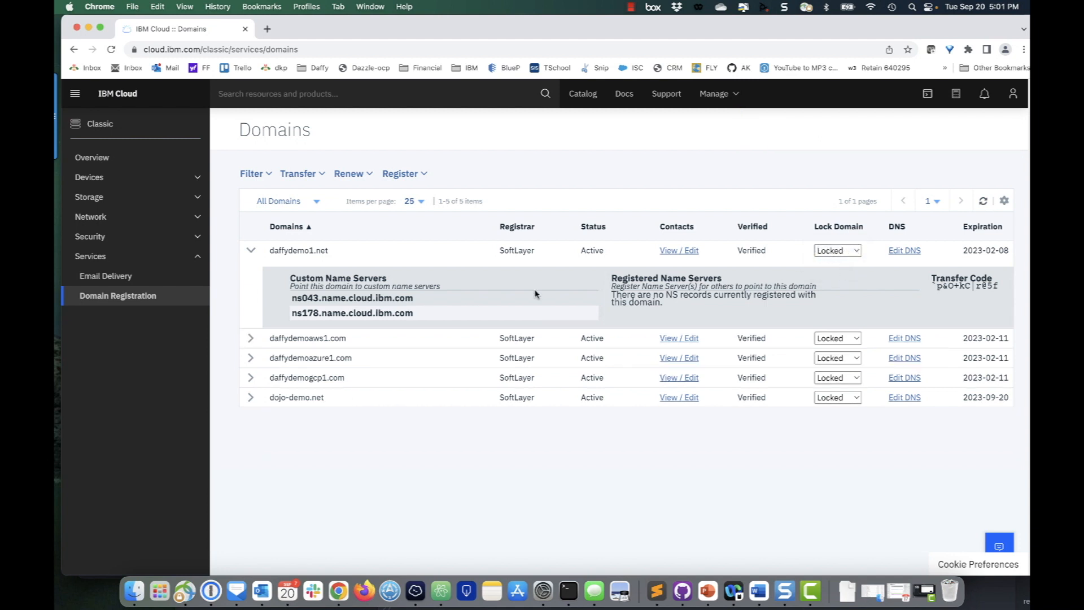
click(251, 250)
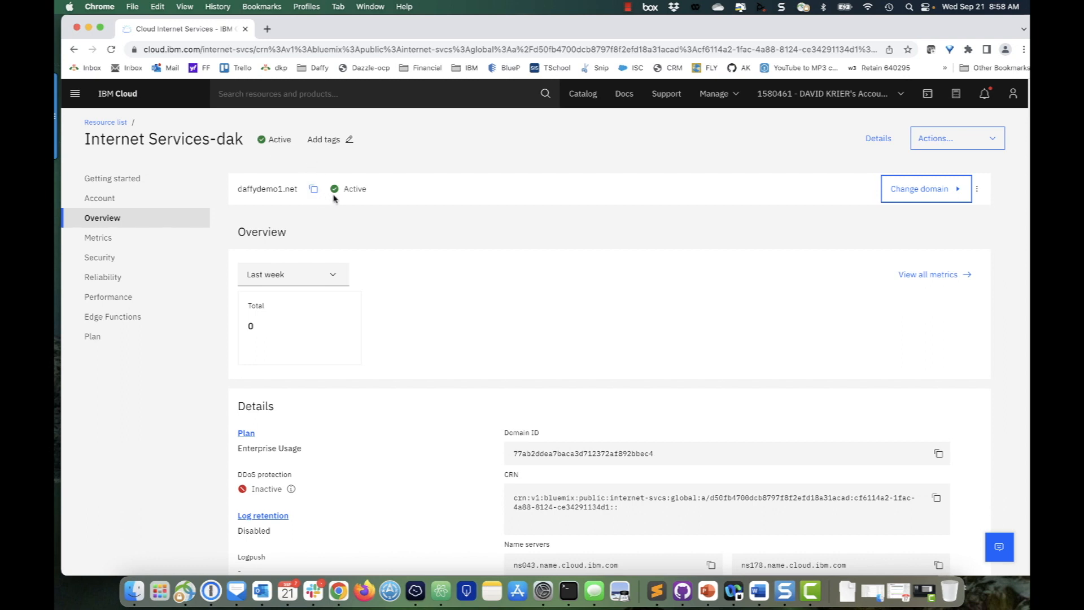
Open the instance's Reliability DNS settings and review the name servers and DNS records
click(133, 276)
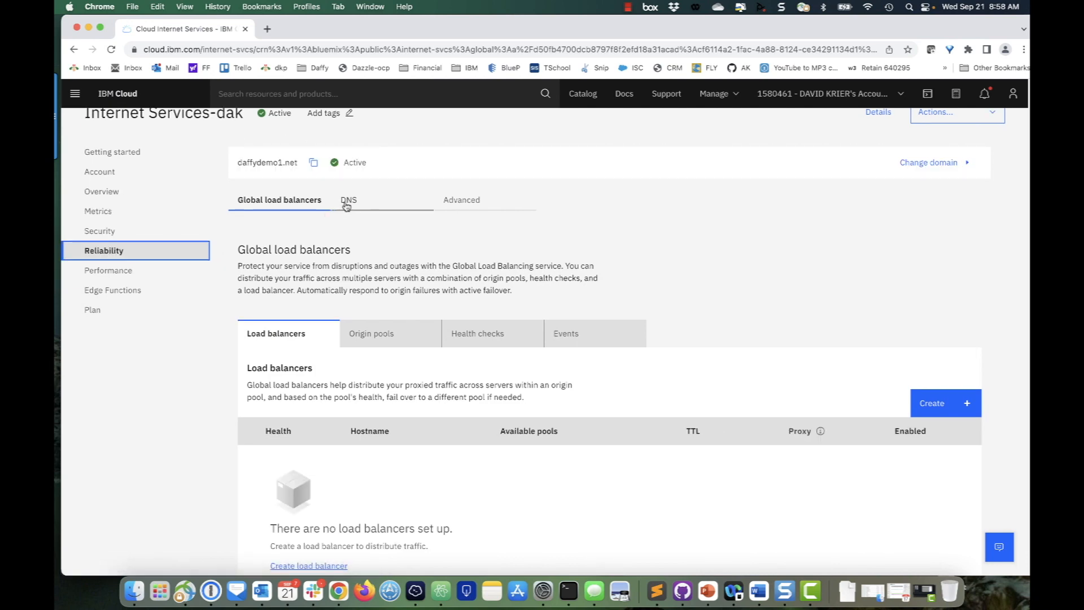
click(347, 201)
scroll(452, 394, down, 5)
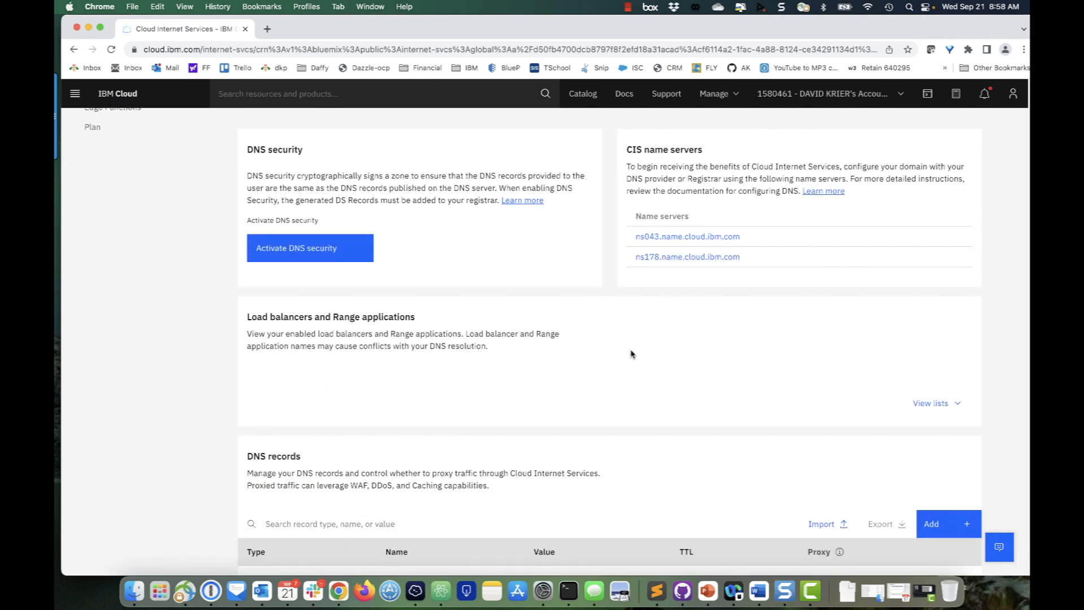
scroll(480, 407, down, 4)
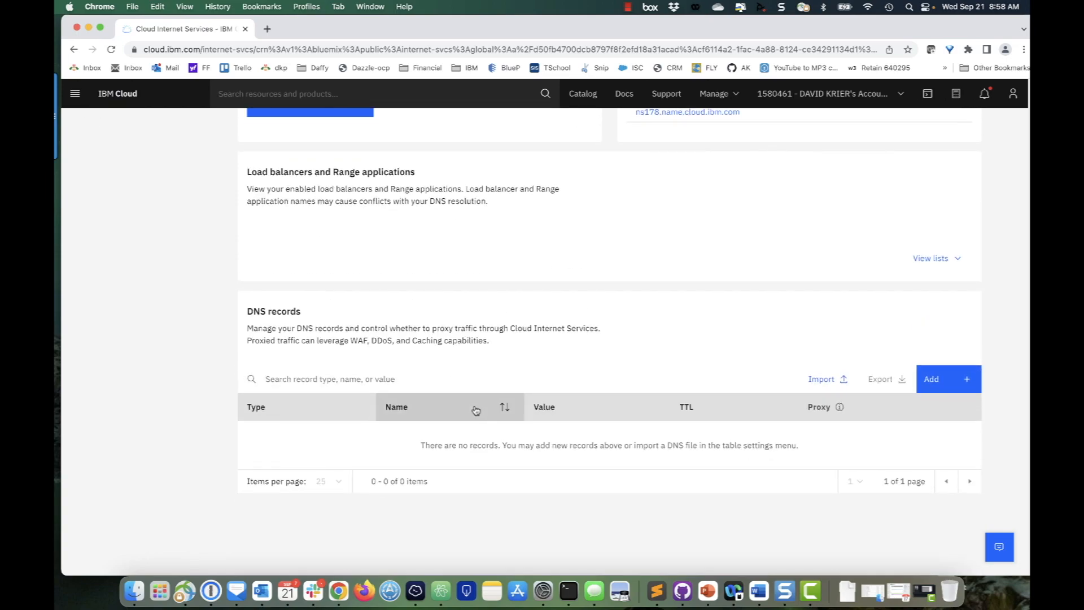